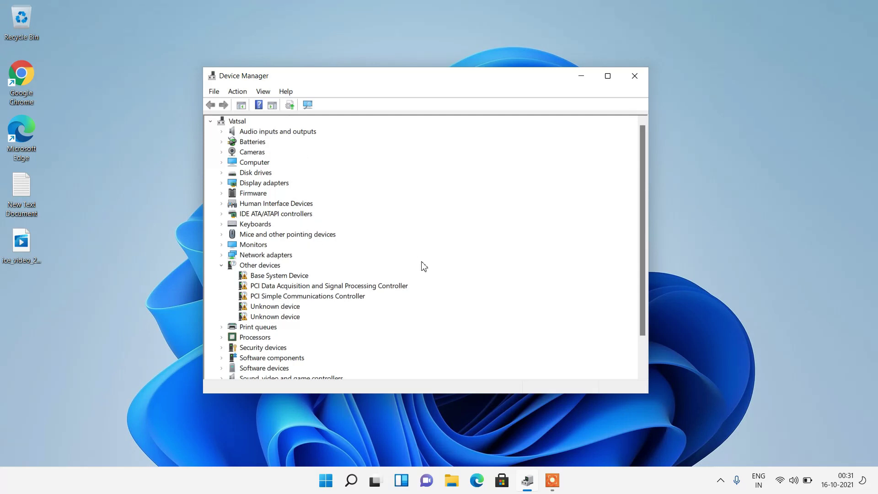
Close Device Manager after reviewing the five unrecognised devices under Other devices.
{"action": "left_click", "coordinate": [635, 78]}
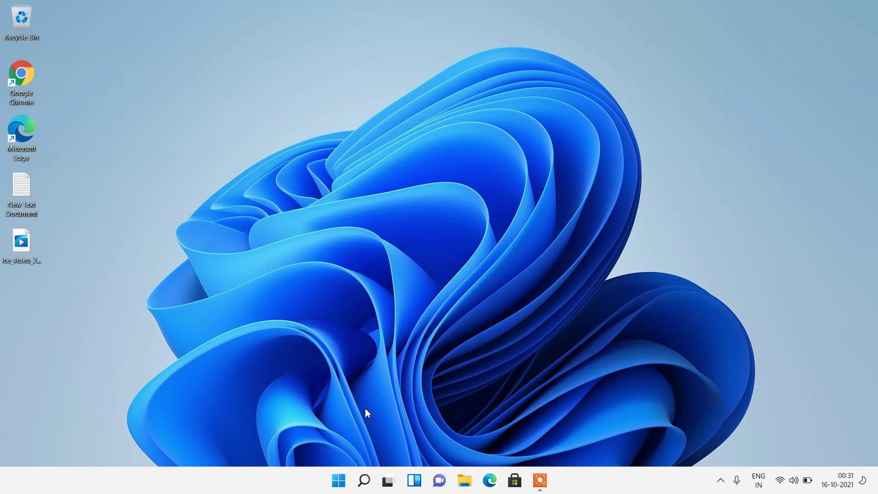
Open Settings from the Win+X menu and go to System > Troubleshoot > Other troubleshooters.
{"action": "right_click", "coordinate": [339, 481]}
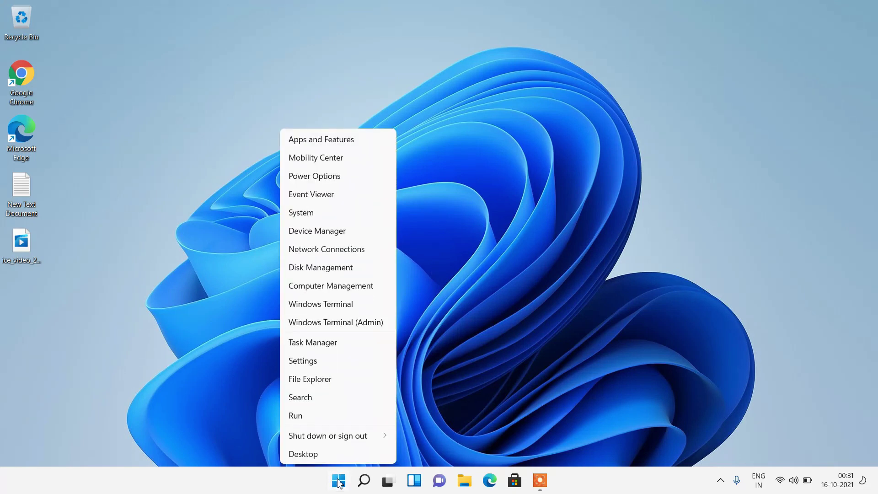
{"action": "left_click", "coordinate": [327, 363]}
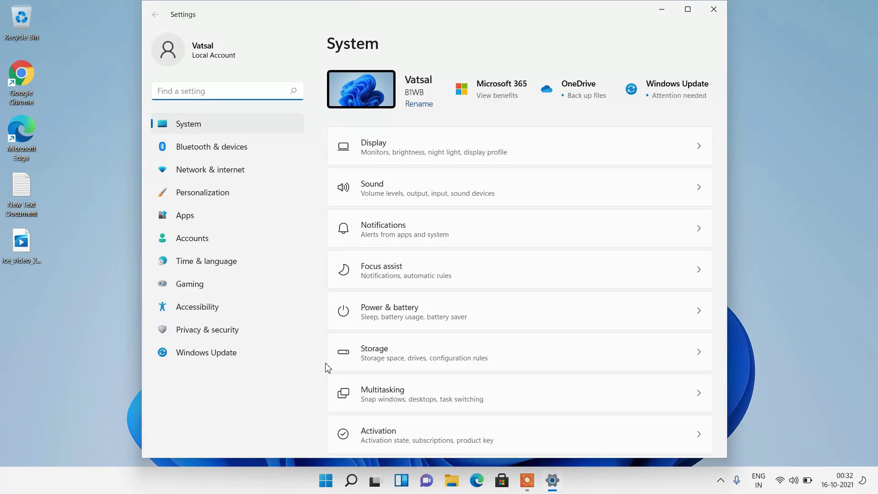
{"action": "scroll", "coordinate": [458, 238], "scroll_direction": "down", "scroll_amount": 5}
{"action": "scroll", "coordinate": [460, 237], "scroll_direction": "down", "scroll_amount": 3}
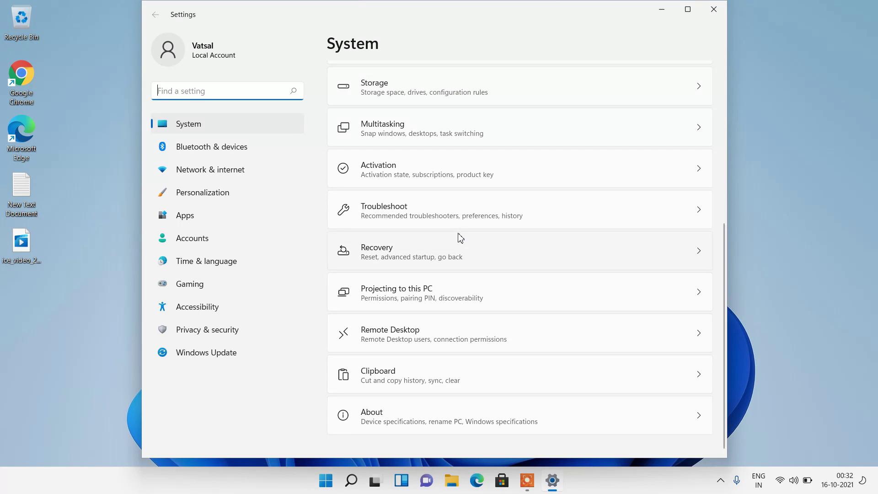
{"action": "left_click", "coordinate": [387, 210]}
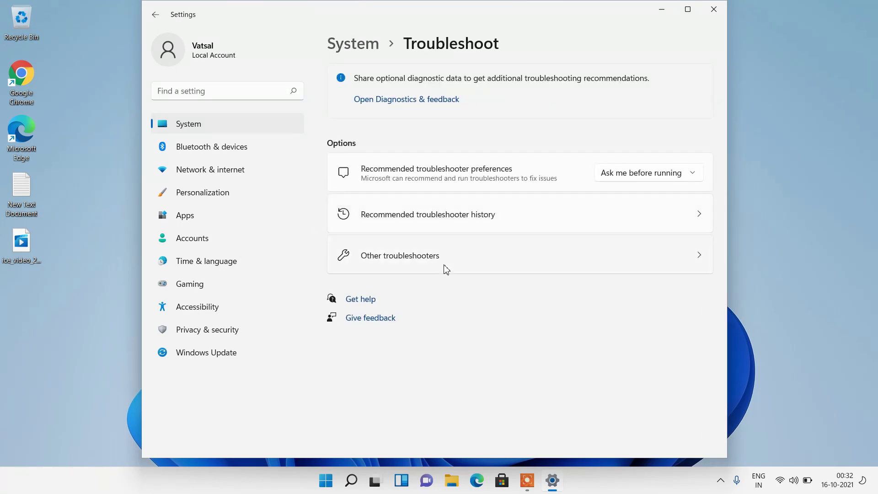
{"action": "left_click", "coordinate": [382, 266]}
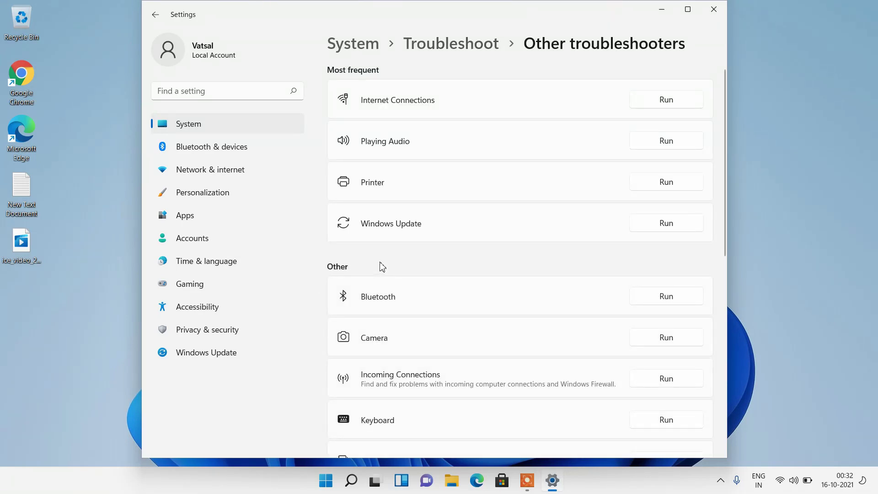
{"action": "scroll", "coordinate": [383, 267], "scroll_direction": "down", "scroll_amount": 1}
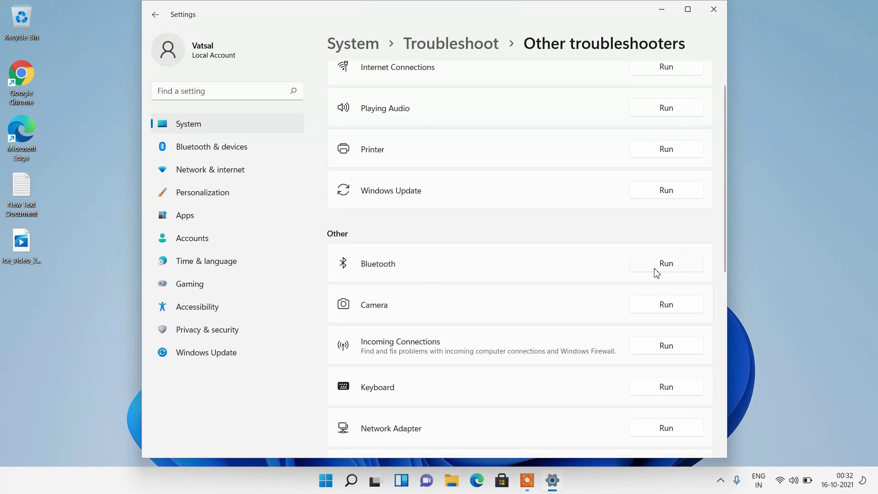
Run the Bluetooth troubleshooter, which flags a Bluetooth capability problem, then close it and Settings.
{"action": "left_click", "coordinate": [678, 271]}
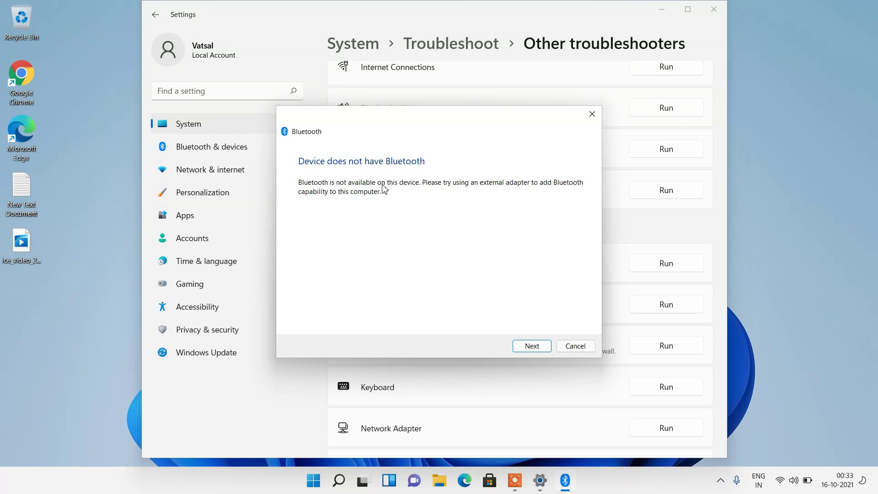
{"action": "left_click", "coordinate": [535, 346]}
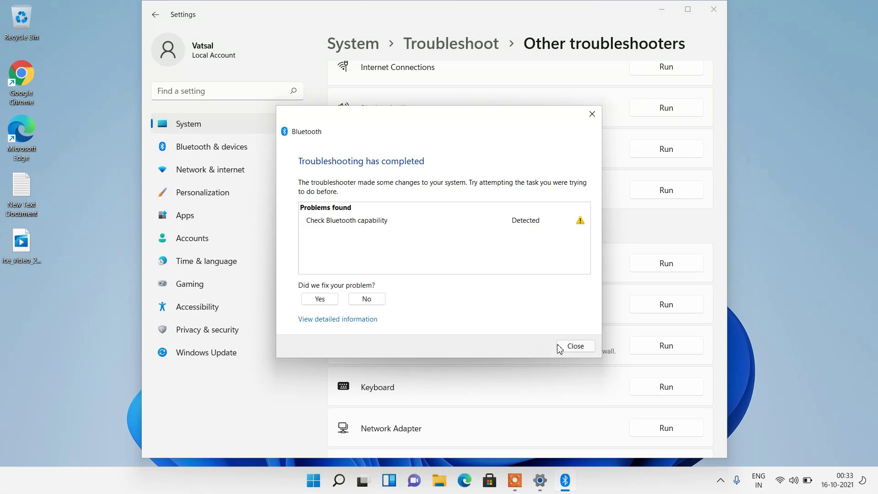
{"action": "left_click", "coordinate": [575, 346]}
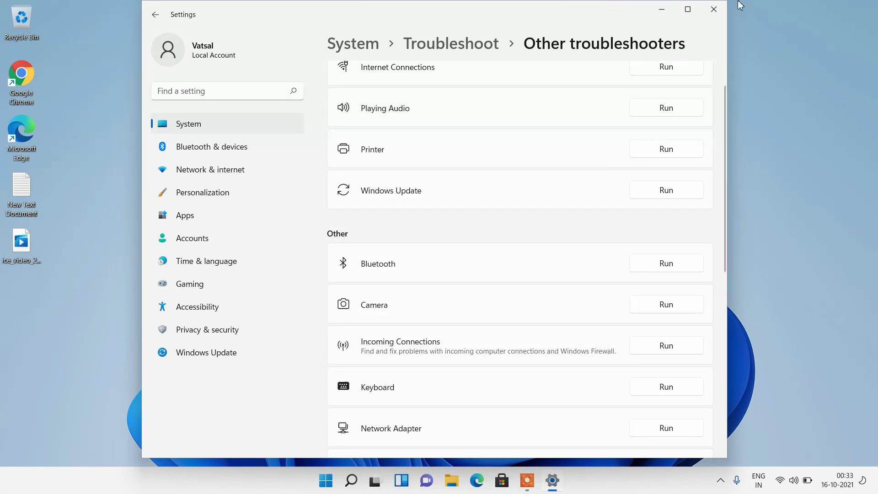
{"action": "left_click", "coordinate": [714, 9]}
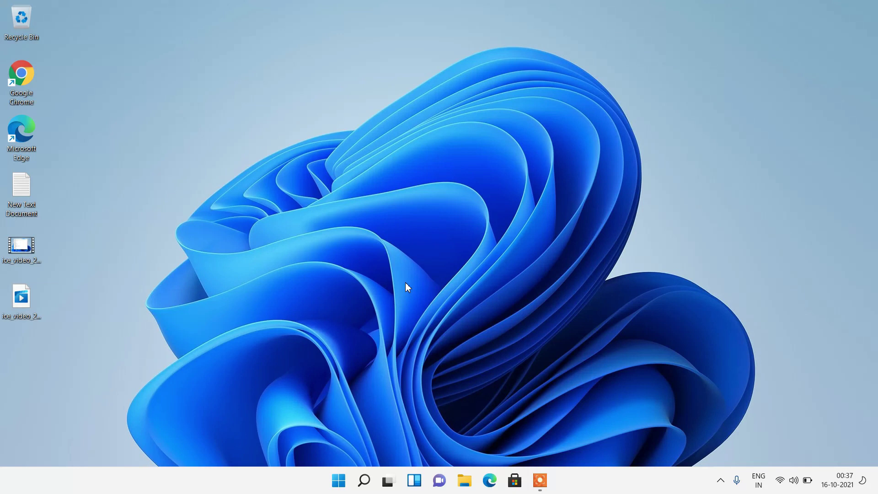
Check the laptop model Lenovo 81WB (Ideapad 3 15IML05 U1) in the desktop note, then launch Chrome.
{"action": "double_click", "coordinate": [30, 188]}
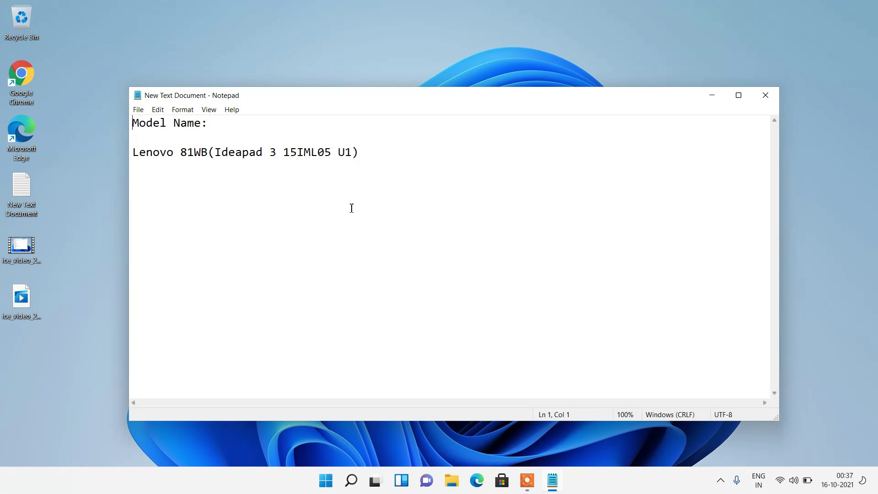
{"action": "left_click", "coordinate": [28, 73]}
{"action": "double_click", "coordinate": [29, 72]}
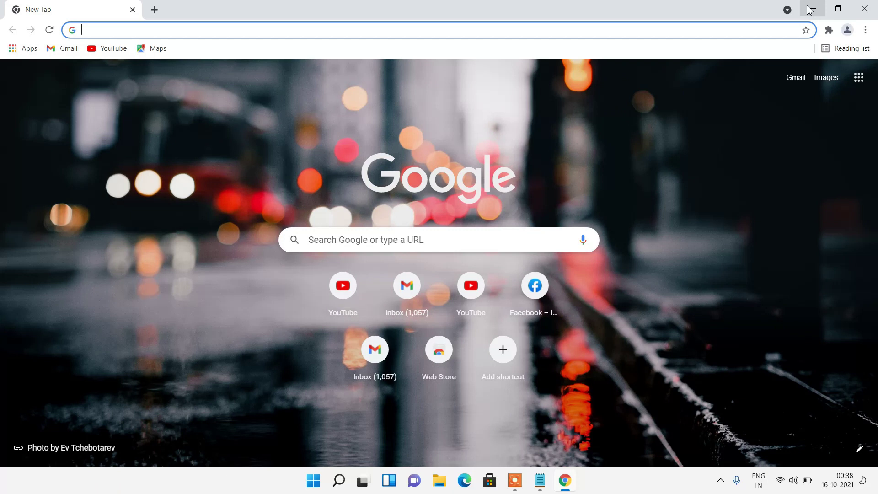
Search Google for 'lenovo support', correcting the mistyped query first.
{"action": "left_click", "coordinate": [478, 244]}
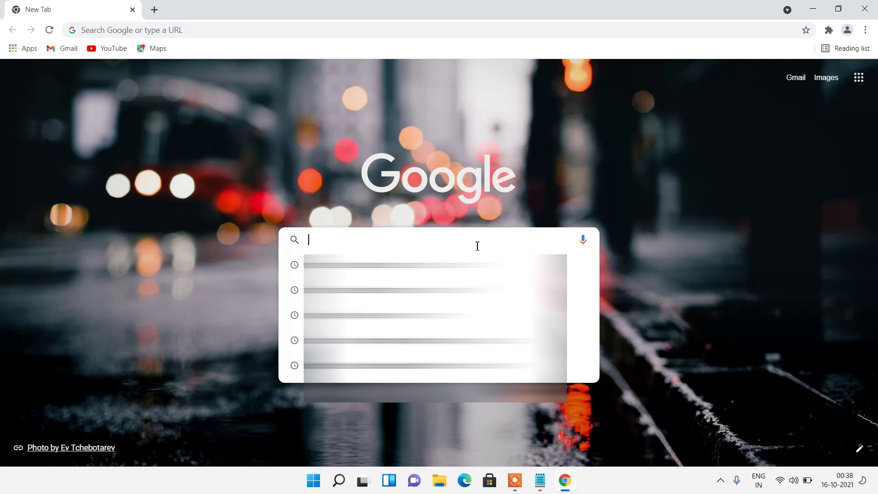
{"action": "type", "text": "lenovo"}
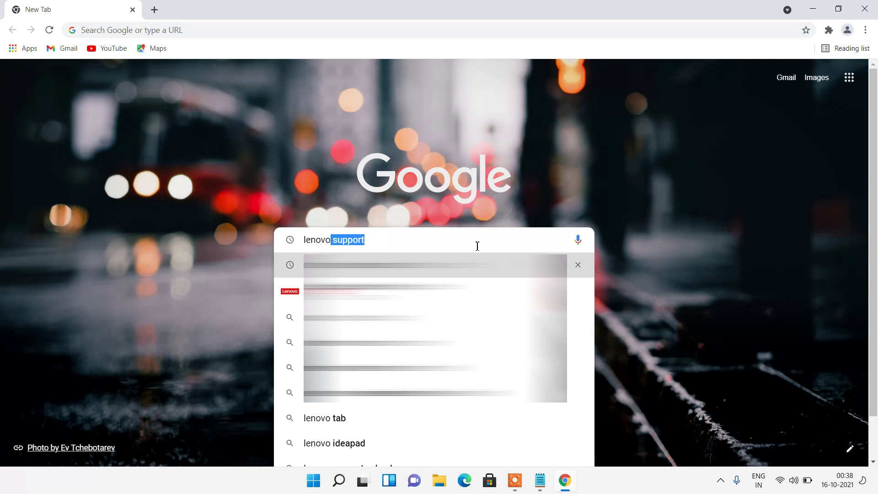
{"action": "type", "text": " suppr"}
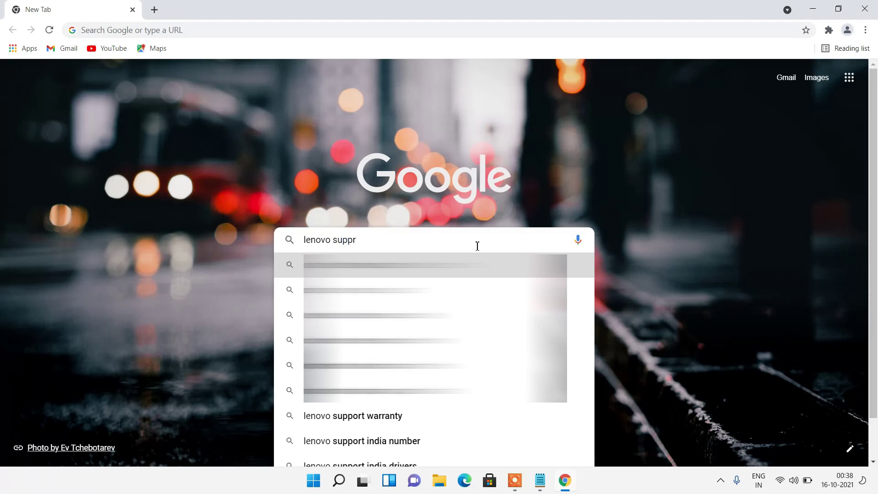
{"action": "key", "text": "BackSpace"}
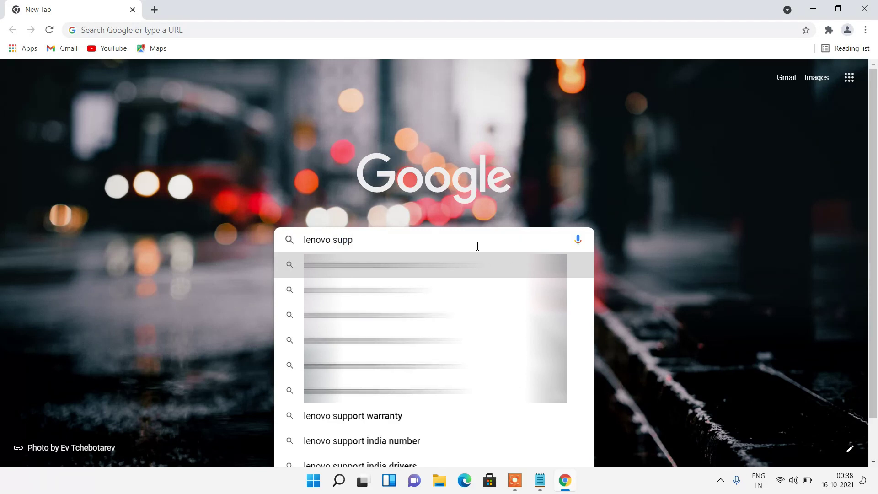
{"action": "type", "text": "ort"}
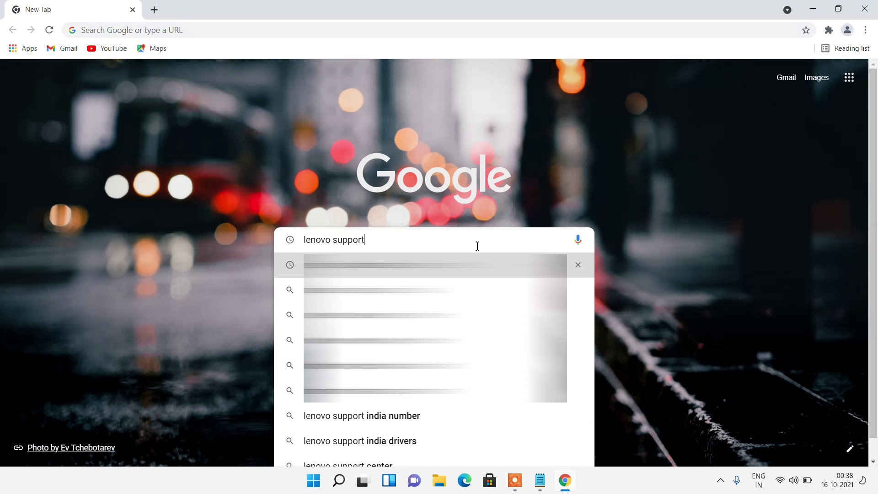
{"action": "key", "text": "Return"}
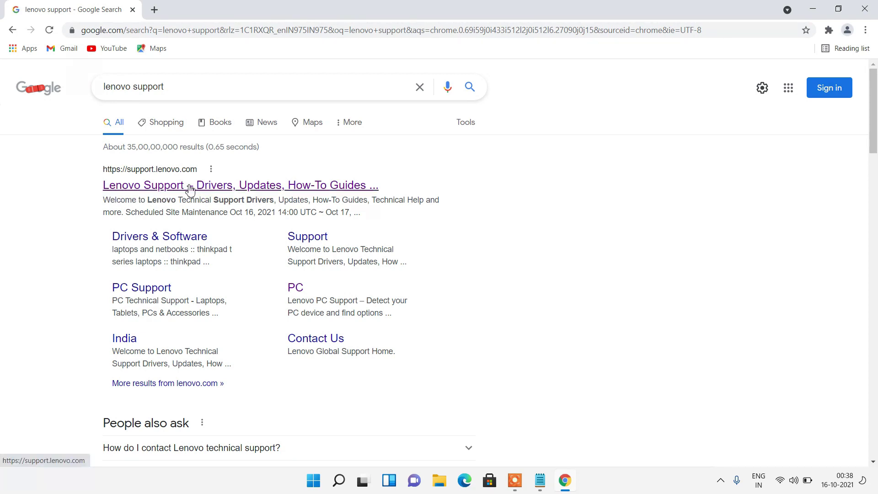
Open the Lenovo Support site, go to PC support and browse products under Laptops.
{"action": "left_click", "coordinate": [153, 187]}
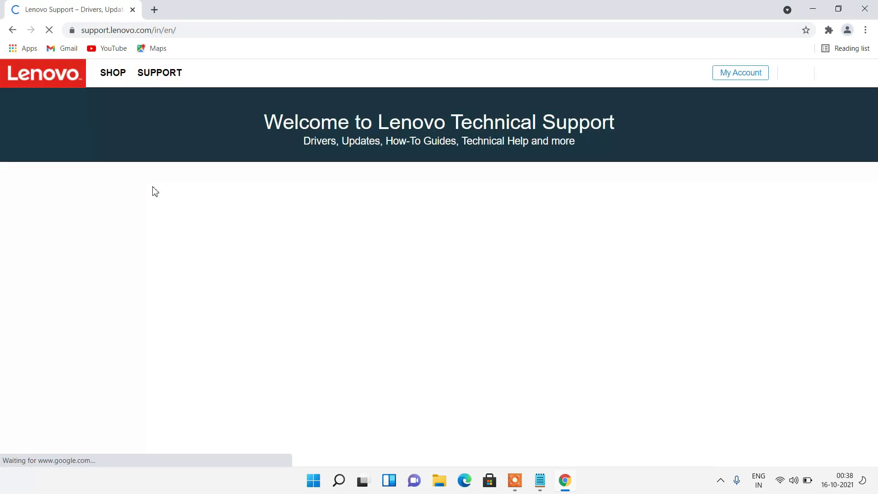
{"action": "scroll", "coordinate": [2, 279], "scroll_direction": "down", "scroll_amount": 3}
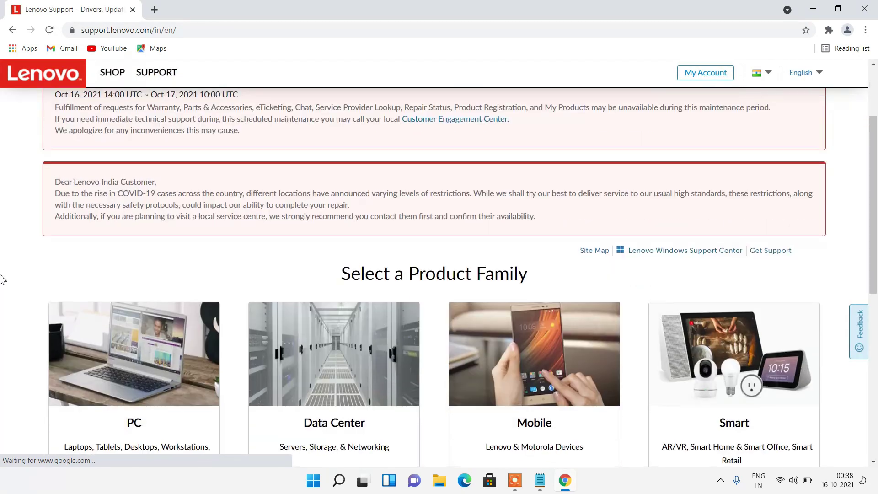
{"action": "scroll", "coordinate": [3, 279], "scroll_direction": "down", "scroll_amount": 2}
{"action": "mouse_move", "coordinate": [68, 270]}
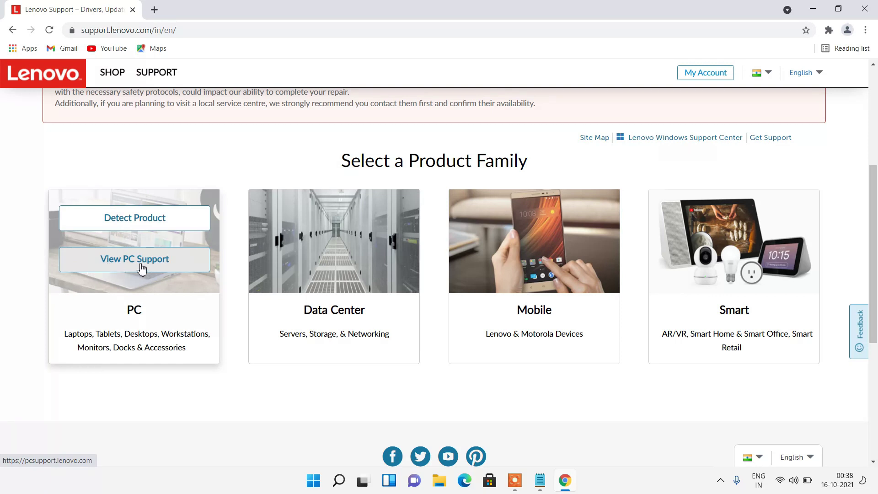
{"action": "left_click", "coordinate": [121, 266]}
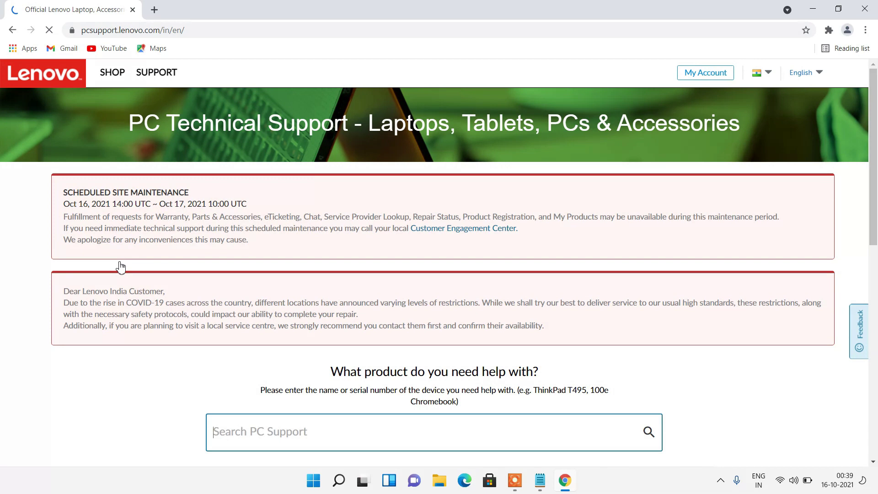
{"action": "scroll", "coordinate": [120, 267], "scroll_direction": "down", "scroll_amount": 5}
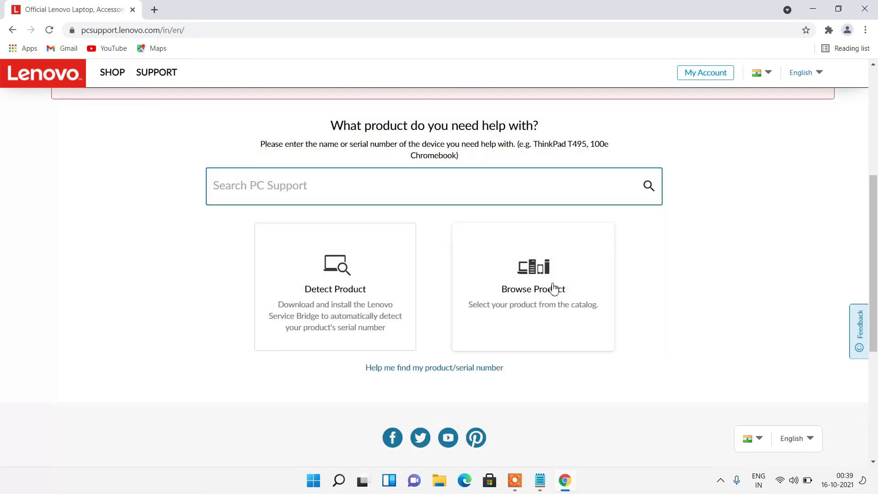
{"action": "left_click", "coordinate": [569, 294]}
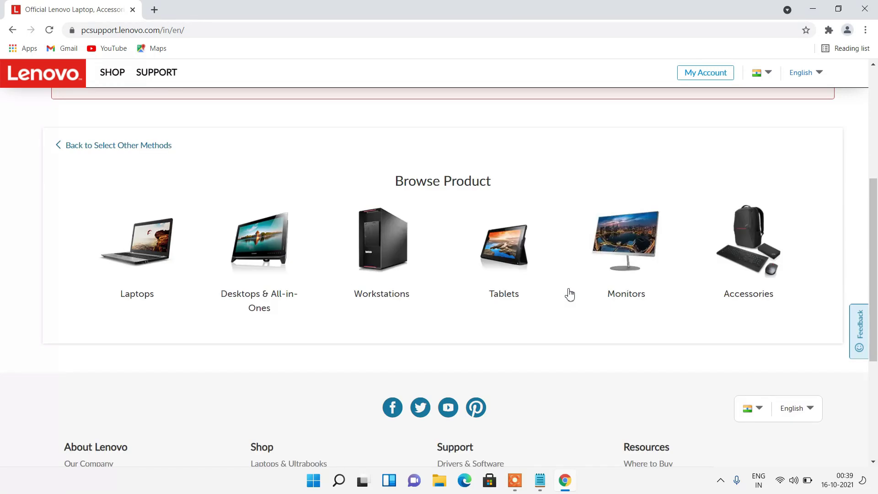
{"action": "left_click", "coordinate": [143, 251]}
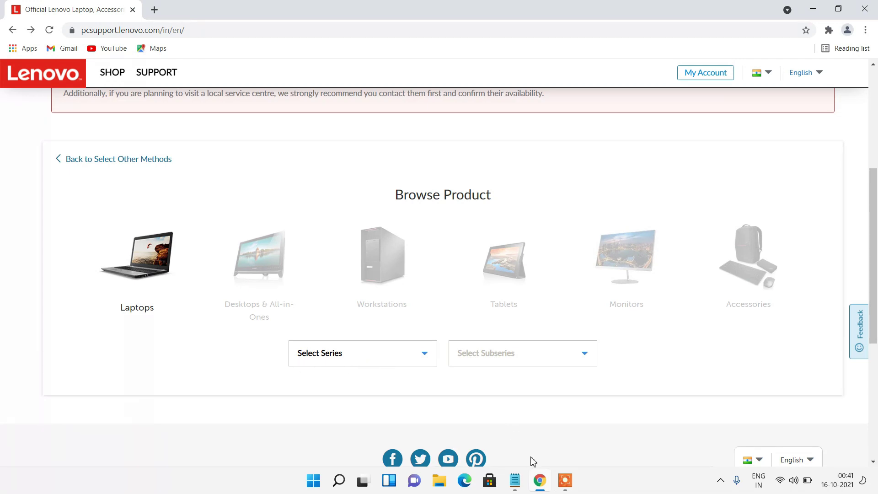
Check the model note and select the 3 Series Laptop (ideapad) series.
{"action": "left_click", "coordinate": [516, 480]}
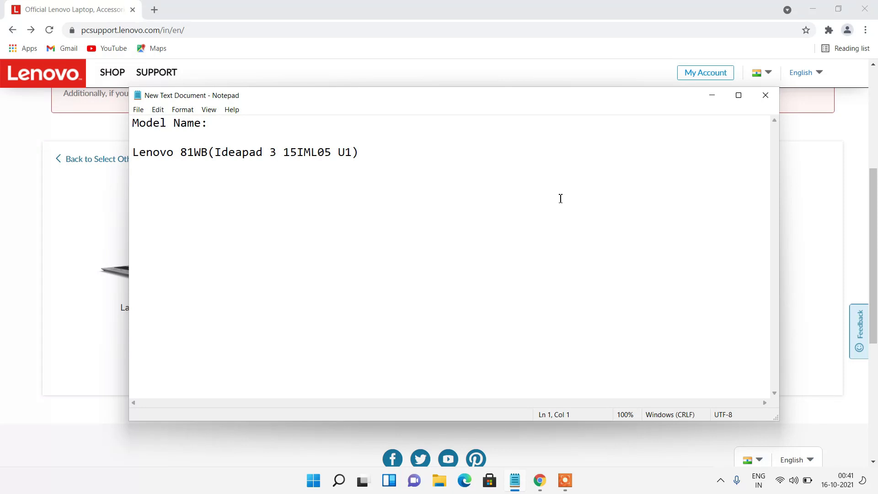
{"action": "left_click", "coordinate": [711, 95]}
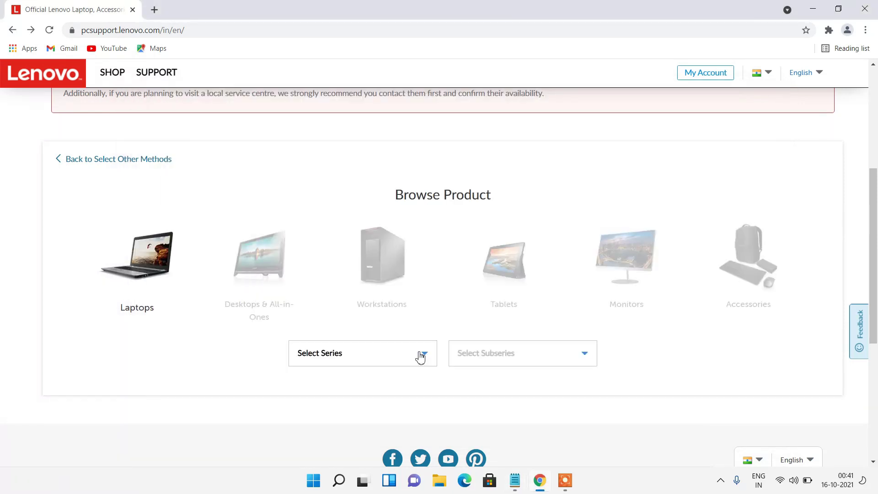
{"action": "left_click", "coordinate": [421, 360]}
{"action": "scroll", "coordinate": [359, 389], "scroll_direction": "down", "scroll_amount": 1}
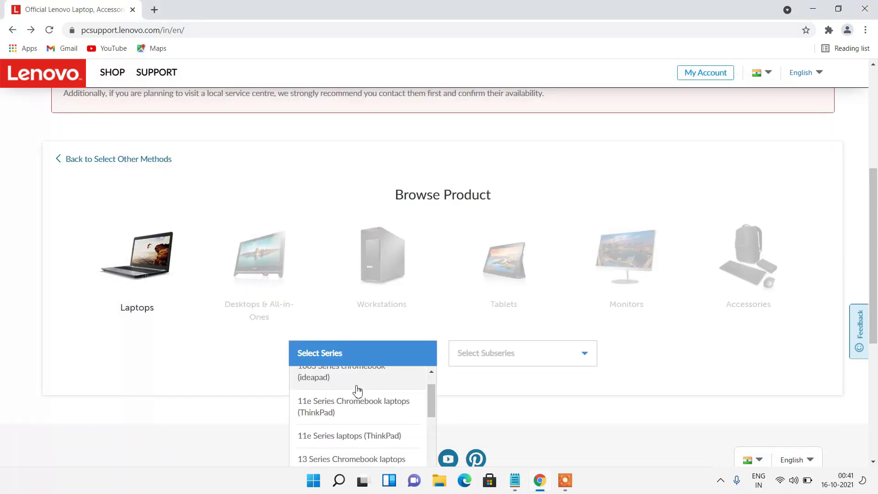
{"action": "scroll", "coordinate": [358, 391], "scroll_direction": "down", "scroll_amount": 4}
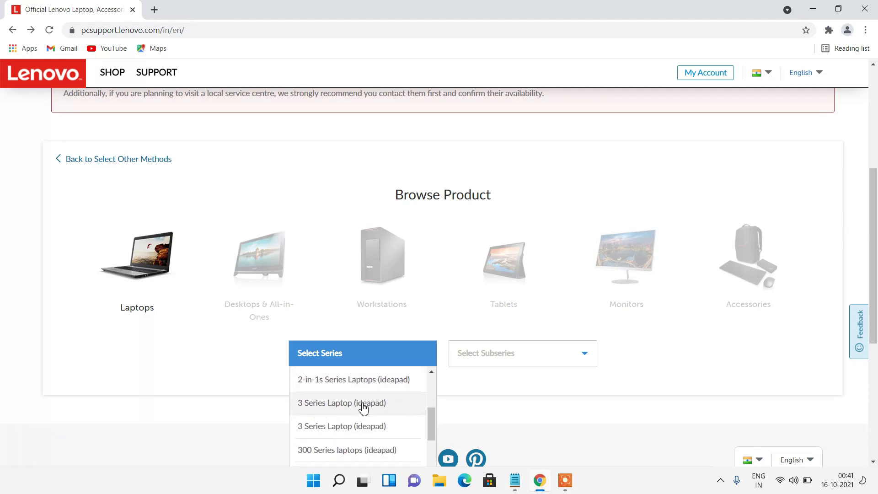
{"action": "left_click", "coordinate": [364, 406]}
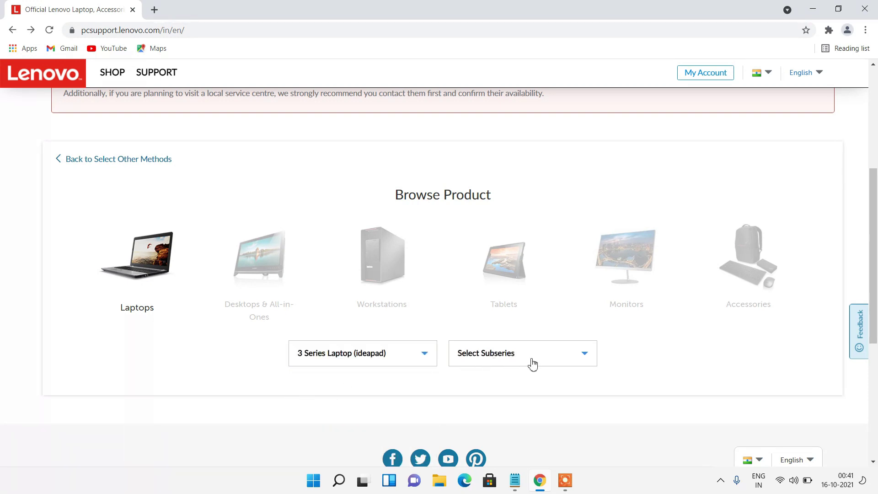
Recheck the note and select the ideapad 3-15IML05 Laptop subseries.
{"action": "left_click", "coordinate": [514, 481]}
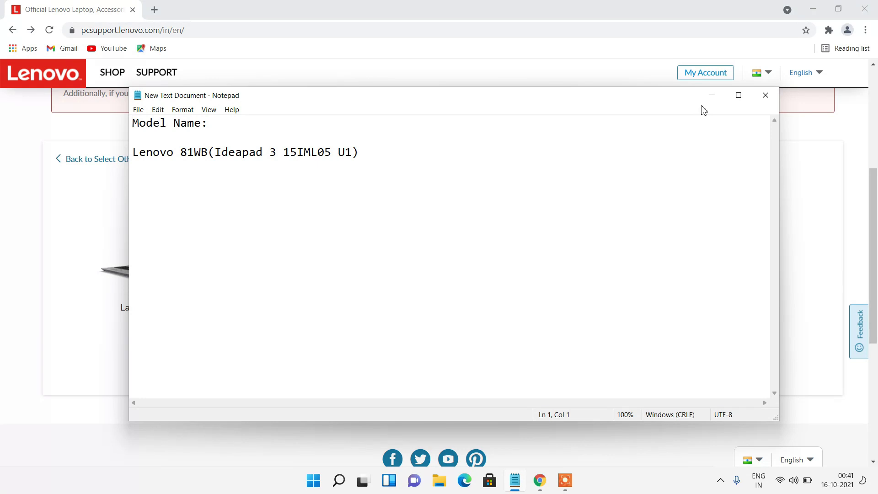
{"action": "left_click", "coordinate": [712, 95]}
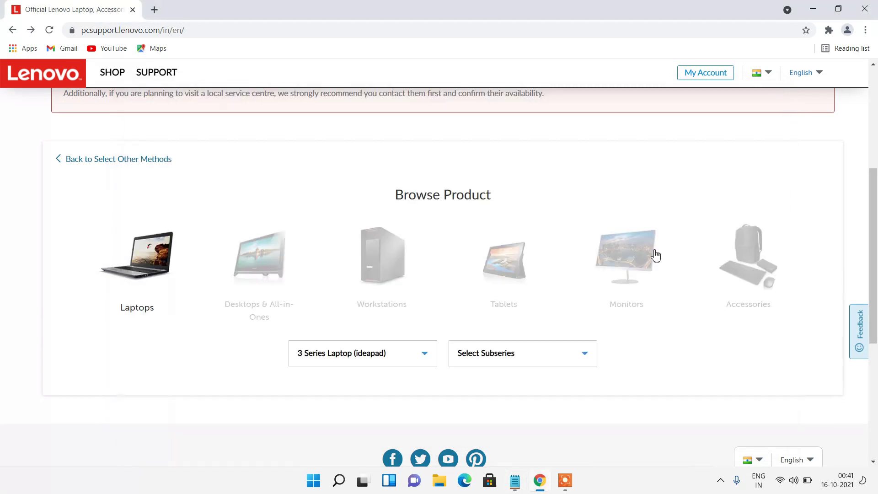
{"action": "left_click", "coordinate": [582, 356]}
{"action": "scroll", "coordinate": [525, 400], "scroll_direction": "down", "scroll_amount": 5}
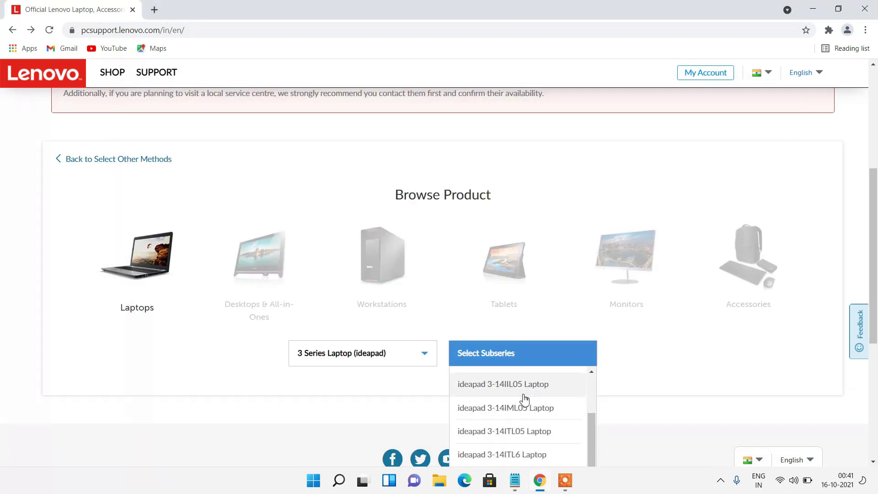
{"action": "scroll", "coordinate": [524, 401], "scroll_direction": "down", "scroll_amount": 3}
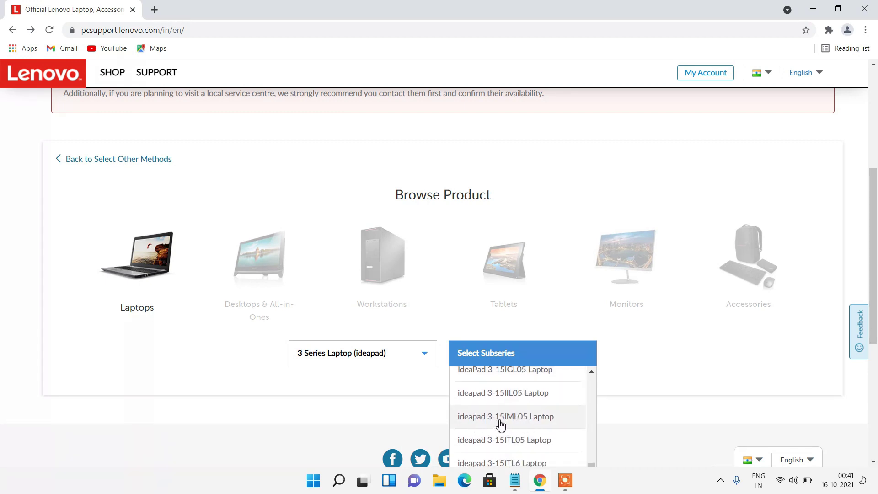
{"action": "left_click", "coordinate": [509, 417]}
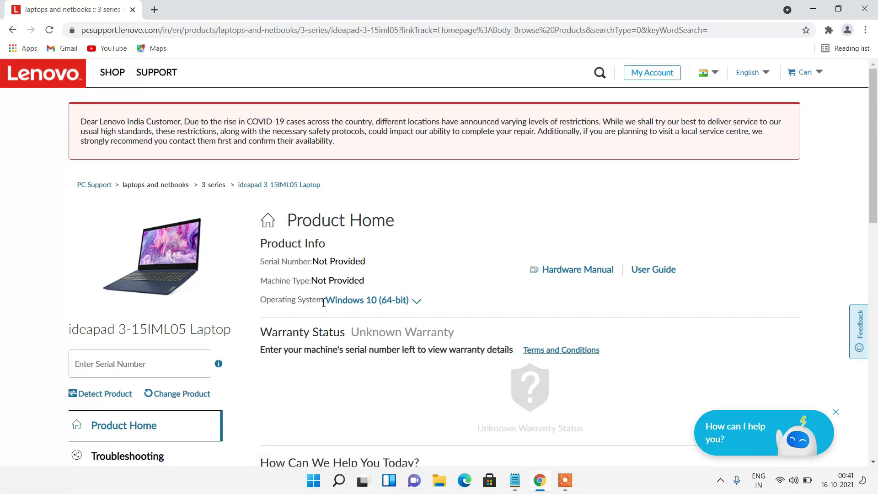
Set the product page's operating system to Windows 11 (64-bit).
{"action": "left_click", "coordinate": [418, 304]}
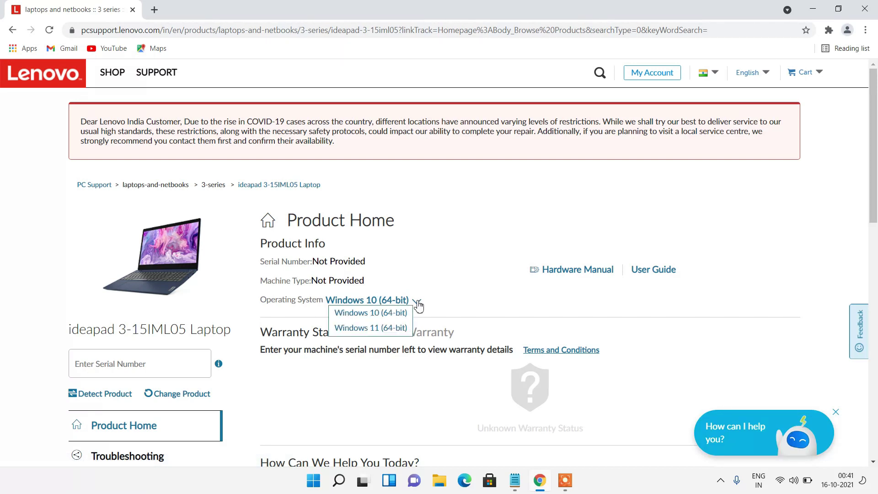
{"action": "left_click", "coordinate": [370, 328]}
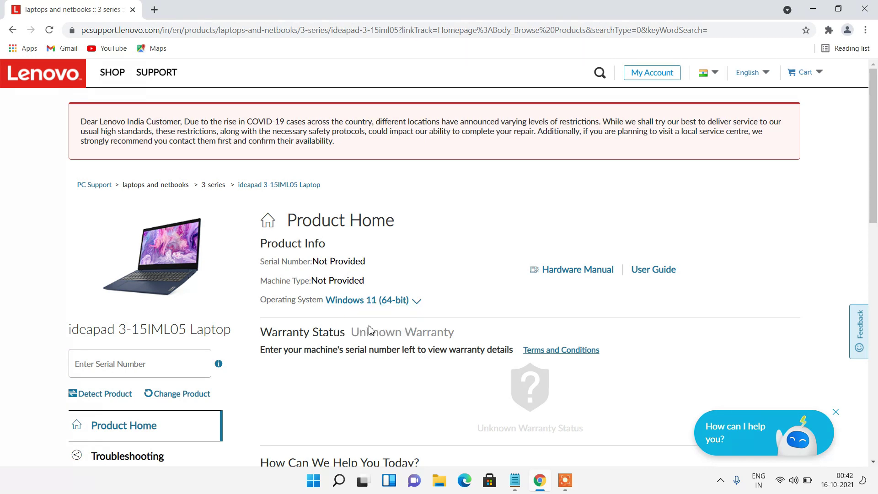
{"action": "scroll", "coordinate": [456, 291], "scroll_direction": "down", "scroll_amount": 4}
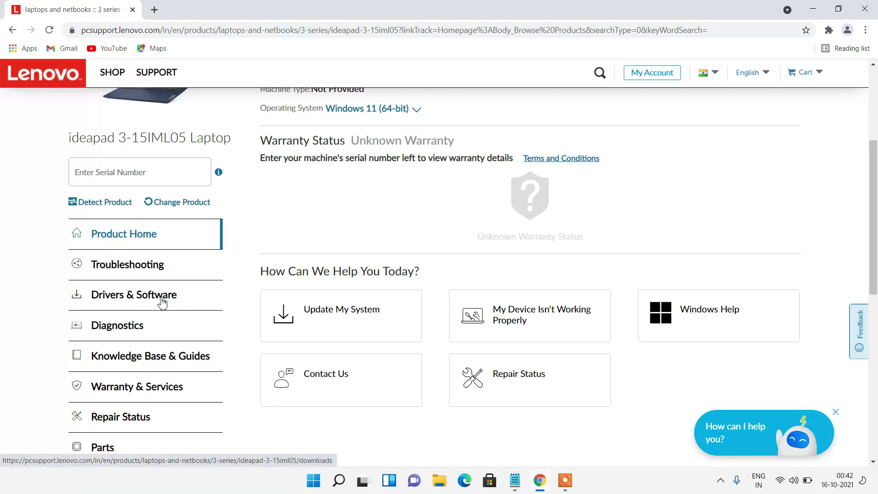
Show the Drivers & Software Manual Update list of driver components.
{"action": "left_click", "coordinate": [162, 303]}
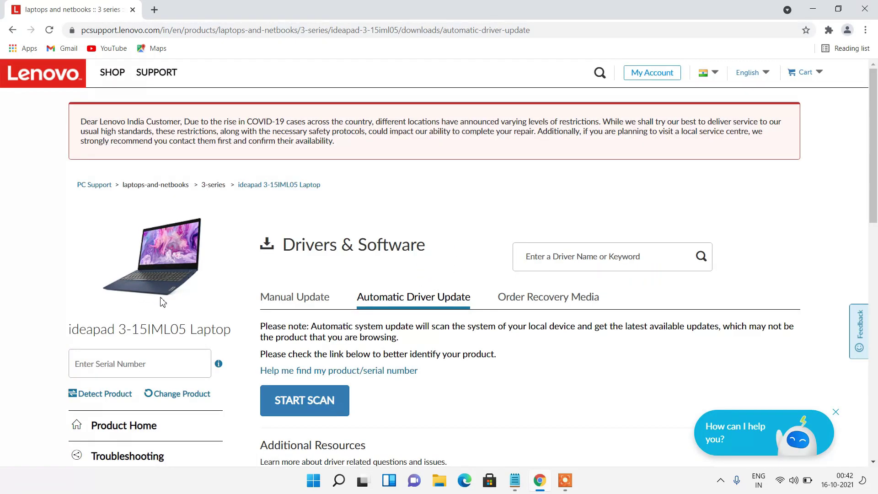
{"action": "scroll", "coordinate": [354, 238], "scroll_direction": "down", "scroll_amount": 2}
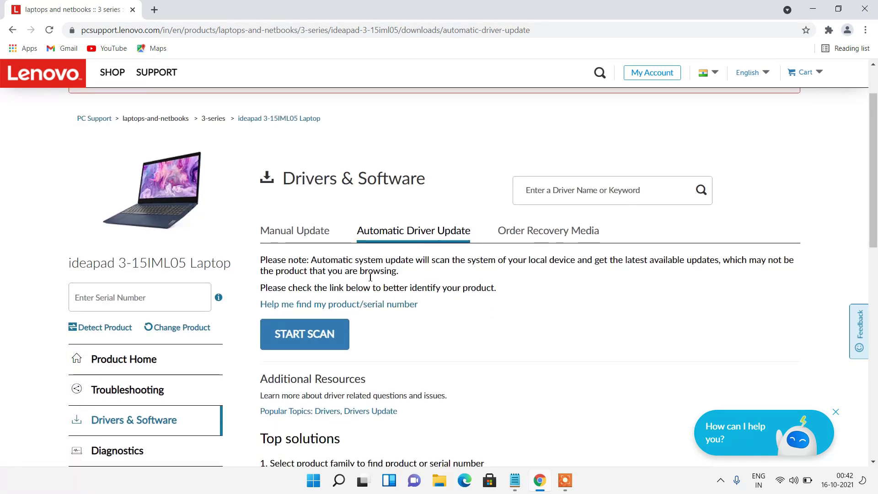
{"action": "left_click", "coordinate": [302, 235]}
{"action": "scroll", "coordinate": [419, 215], "scroll_direction": "down", "scroll_amount": 3}
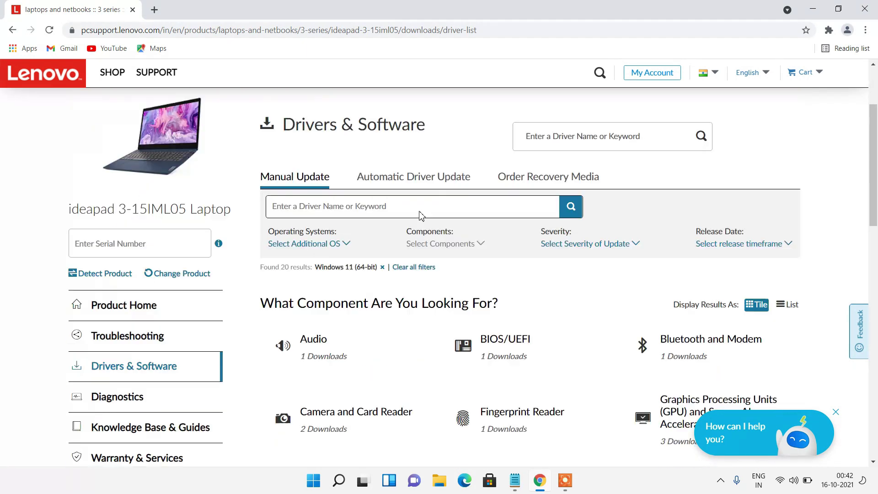
{"action": "scroll", "coordinate": [421, 215], "scroll_direction": "down", "scroll_amount": 3}
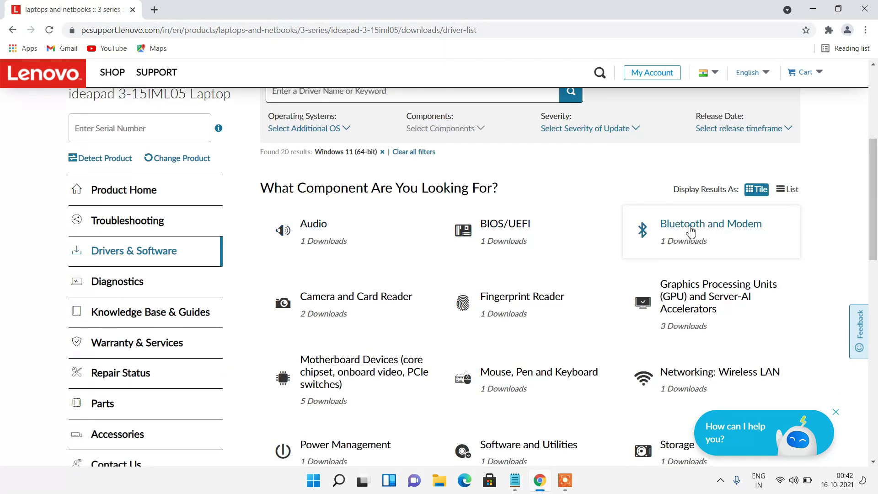
Download the 3.29 MB Bluetooth Driver (Intel, Realtek, Qualcomm) Intel_22.70.2.1 from Bluetooth and Modem.
{"action": "left_click", "coordinate": [712, 229]}
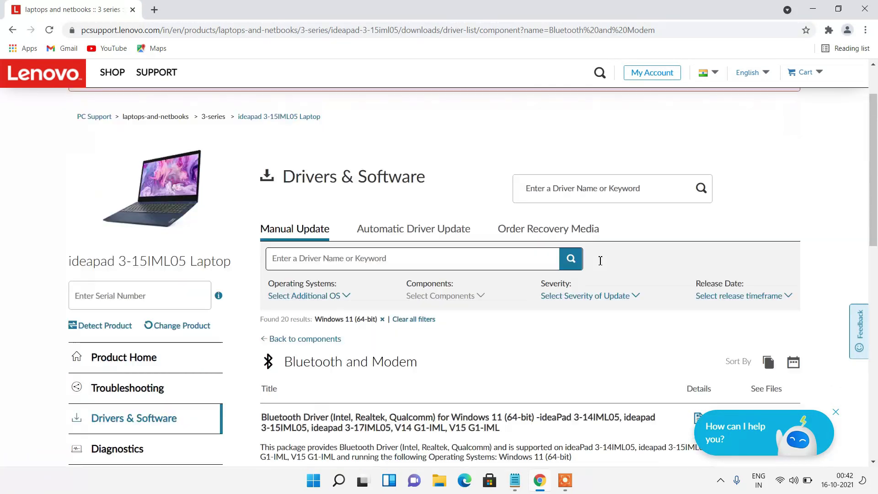
{"action": "scroll", "coordinate": [600, 261], "scroll_direction": "down", "scroll_amount": 3}
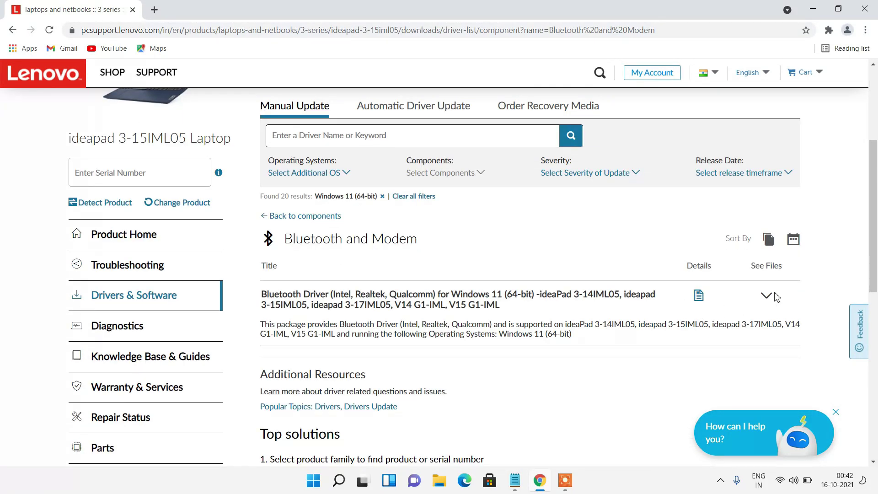
{"action": "left_click", "coordinate": [769, 300]}
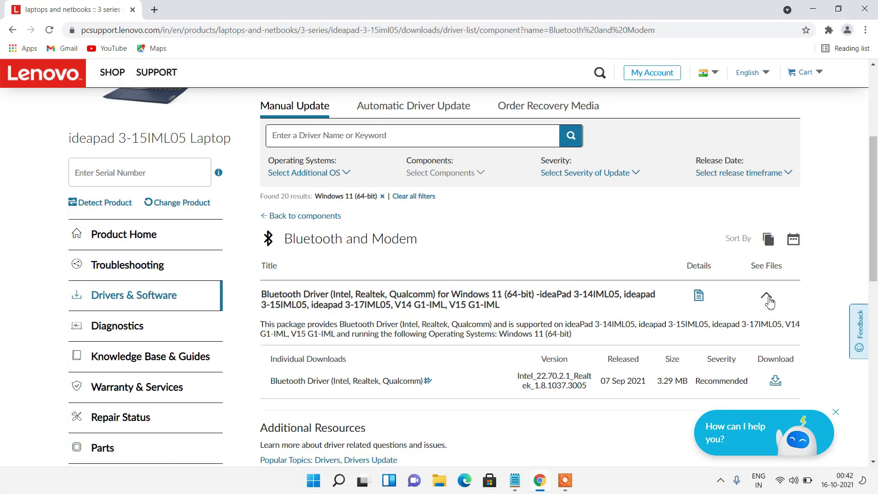
{"action": "scroll", "coordinate": [769, 302], "scroll_direction": "down", "scroll_amount": 2}
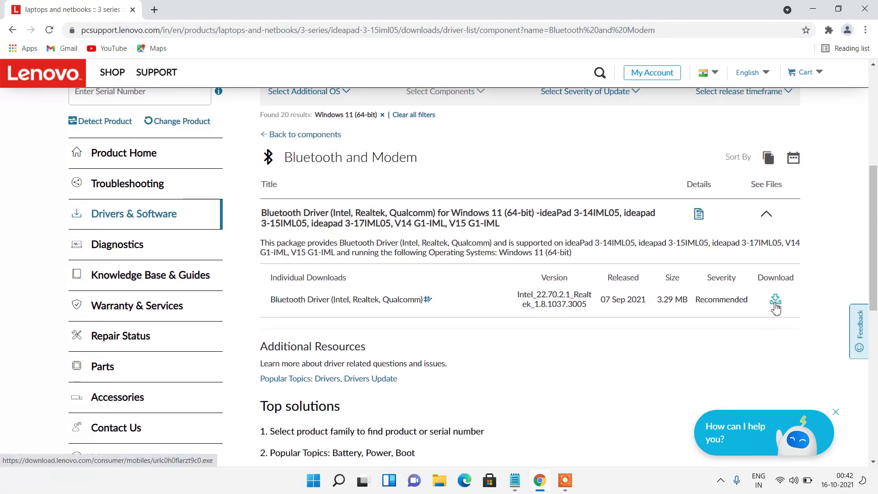
{"action": "left_click", "coordinate": [776, 304]}
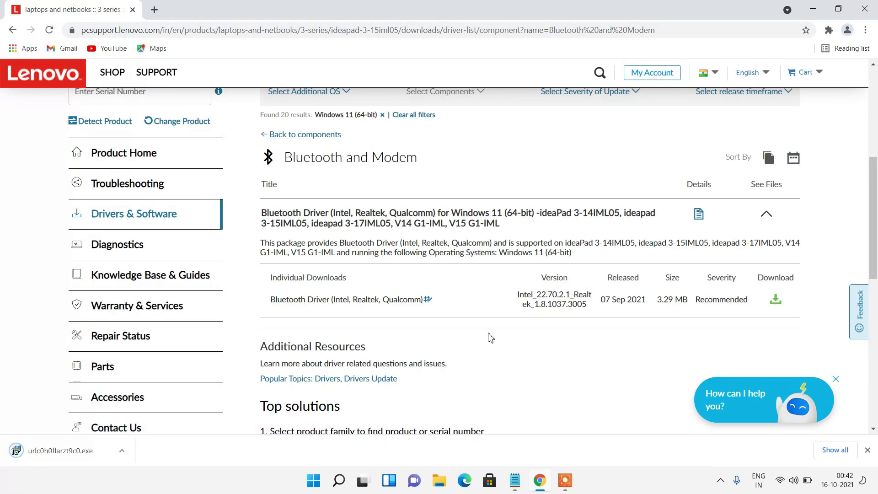
Copy the downloaded Bluetooth driver .exe from the Downloads folder onto the desktop.
{"action": "left_click", "coordinate": [123, 452]}
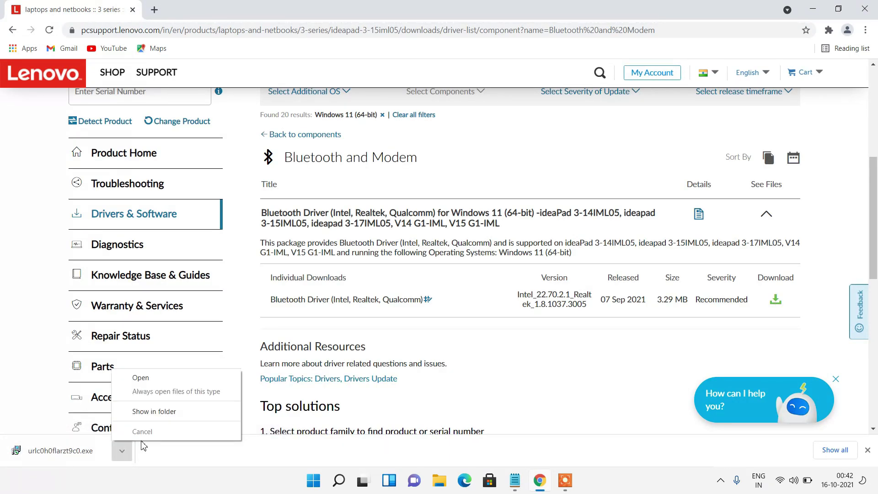
{"action": "left_click", "coordinate": [180, 414]}
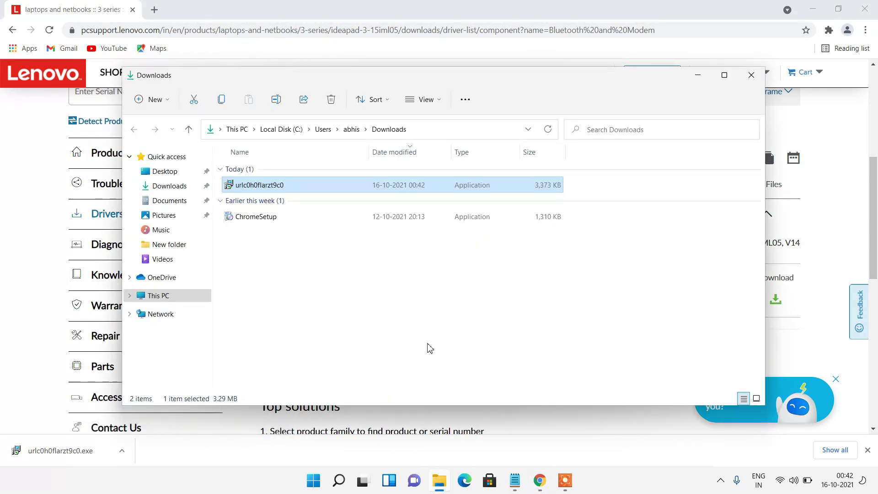
{"action": "left_click", "coordinate": [750, 75]}
{"action": "left_click", "coordinate": [816, 10]}
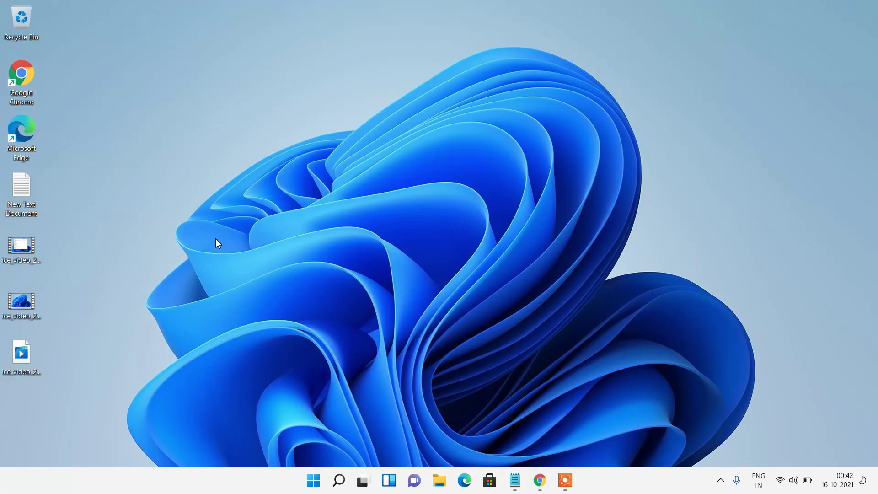
{"action": "key", "text": "ctrl+v"}
{"action": "left_click", "coordinate": [139, 362]}
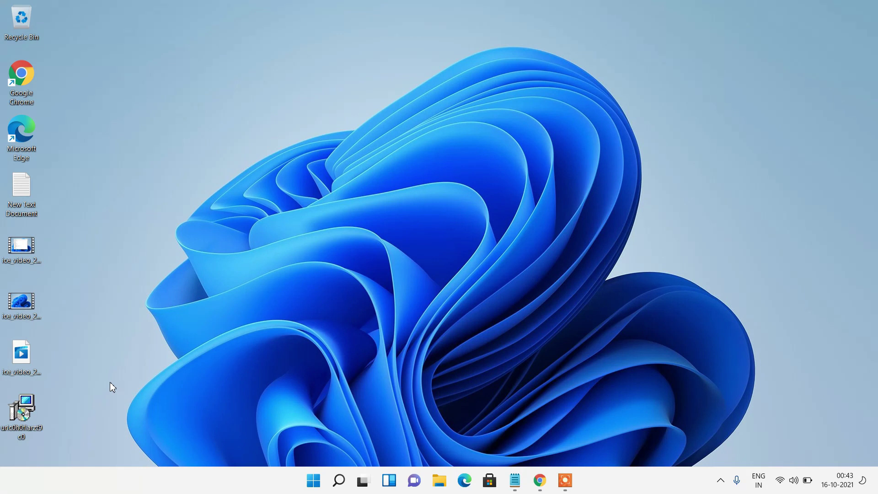
Install BT Driver for Windows 11 in English, accepting the licence and the default Install option.
{"action": "double_click", "coordinate": [38, 406]}
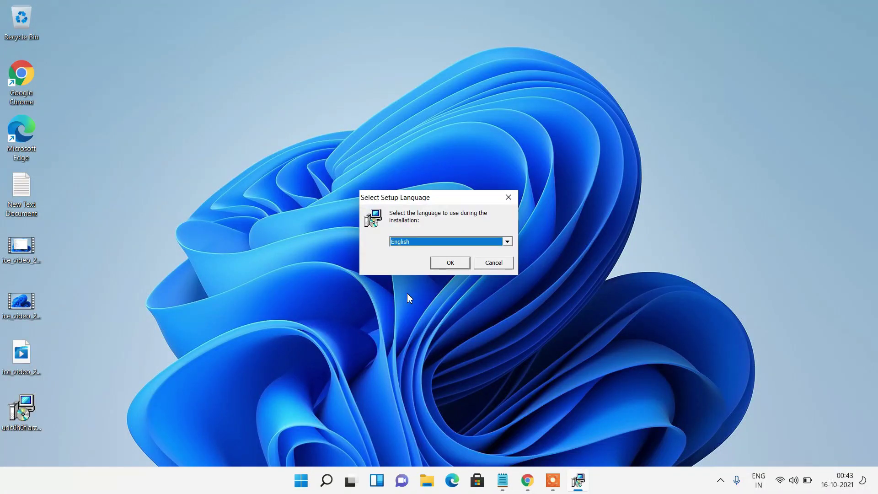
{"action": "left_click", "coordinate": [447, 262]}
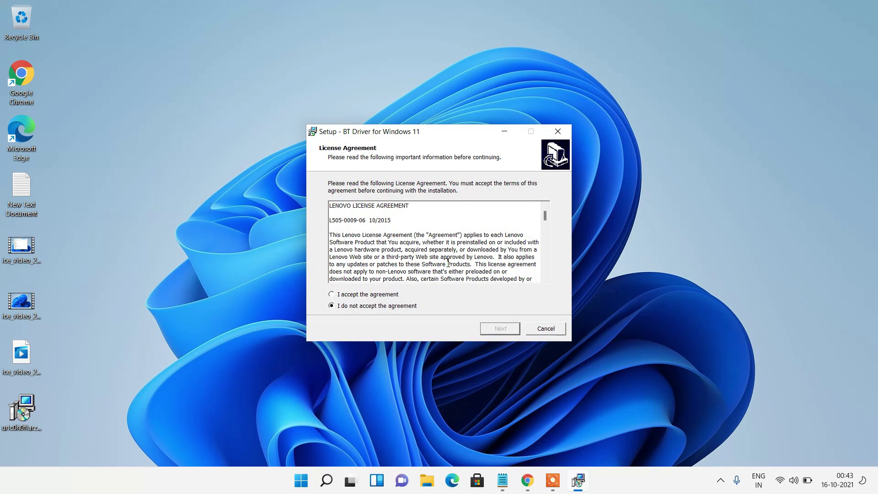
{"action": "left_click", "coordinate": [332, 295]}
{"action": "left_click", "coordinate": [494, 334]}
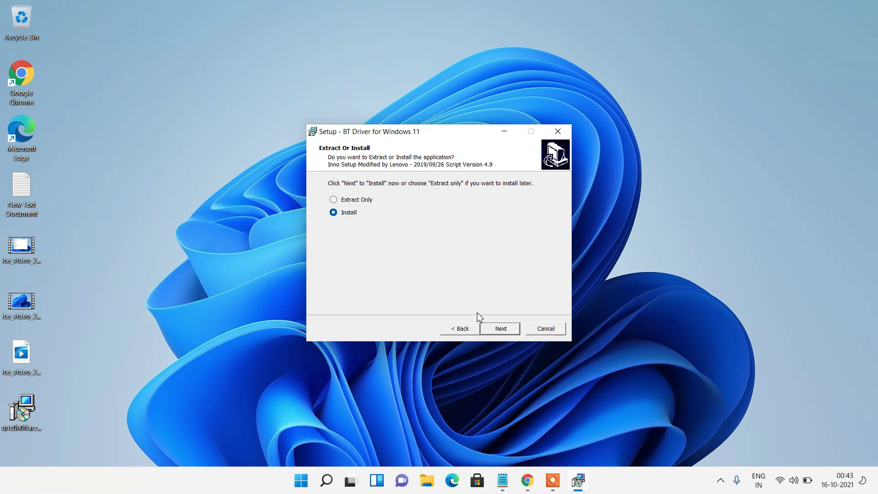
{"action": "left_click", "coordinate": [501, 331]}
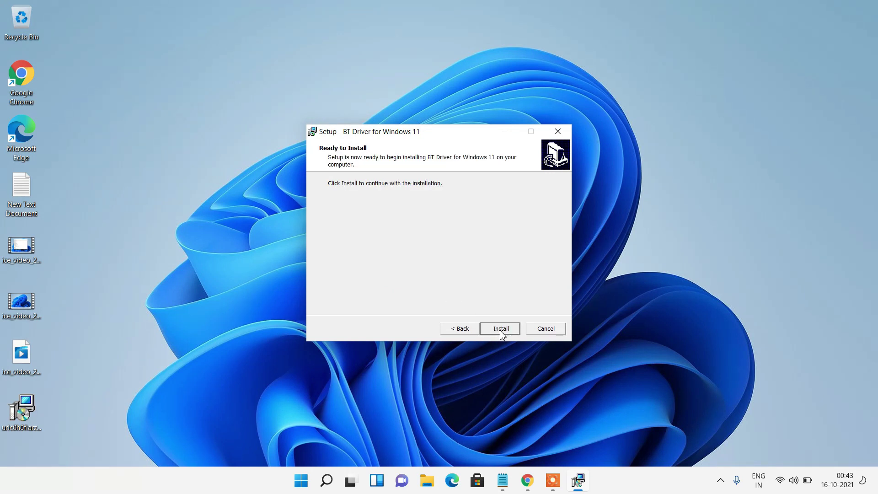
{"action": "left_click", "coordinate": [500, 331]}
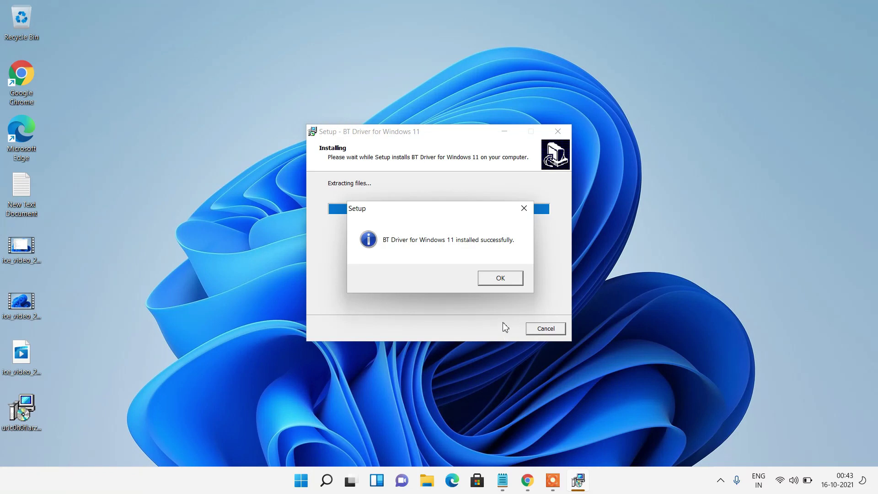
{"action": "left_click", "coordinate": [502, 280]}
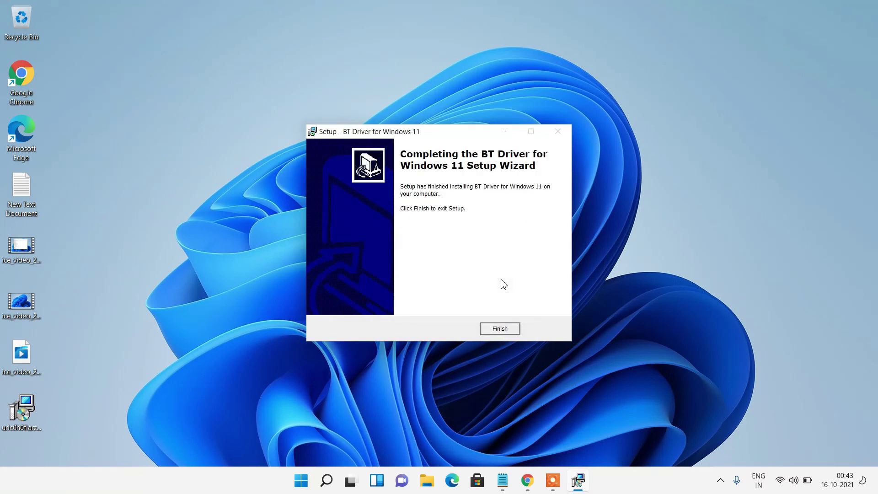
{"action": "left_click", "coordinate": [501, 330]}
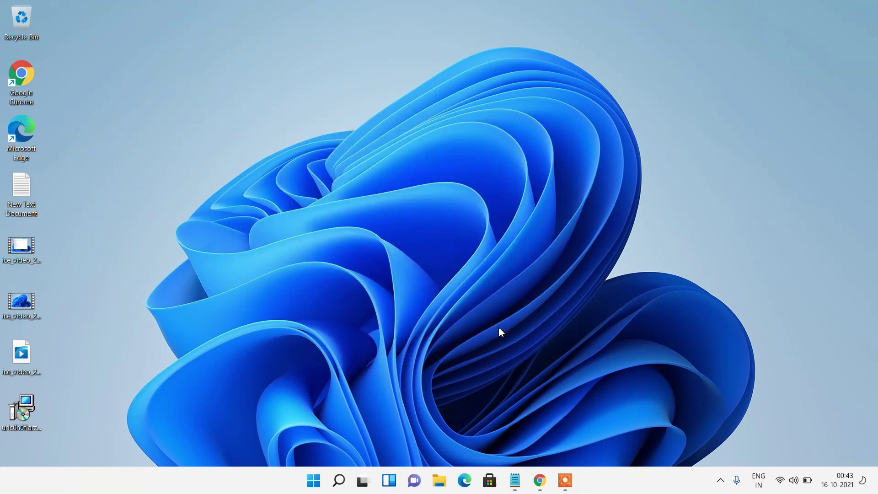